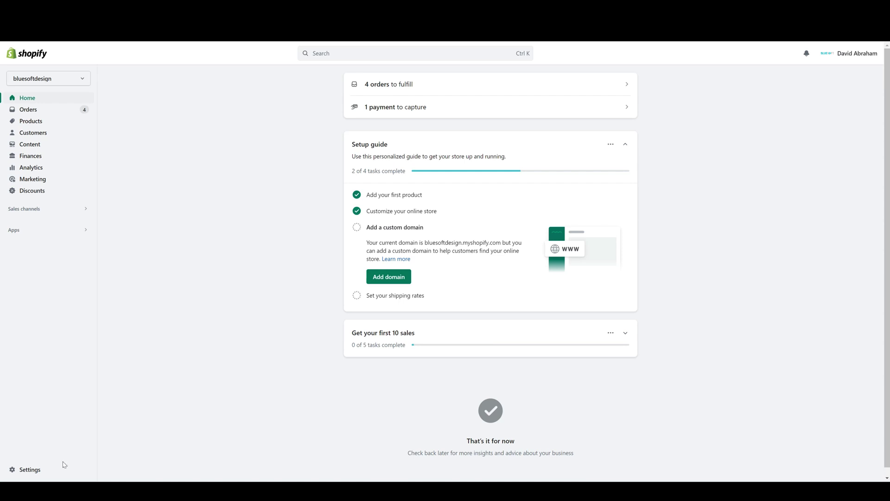
- Open the store's Settings from the bottom of the admin sidebar
left_click(26, 469)
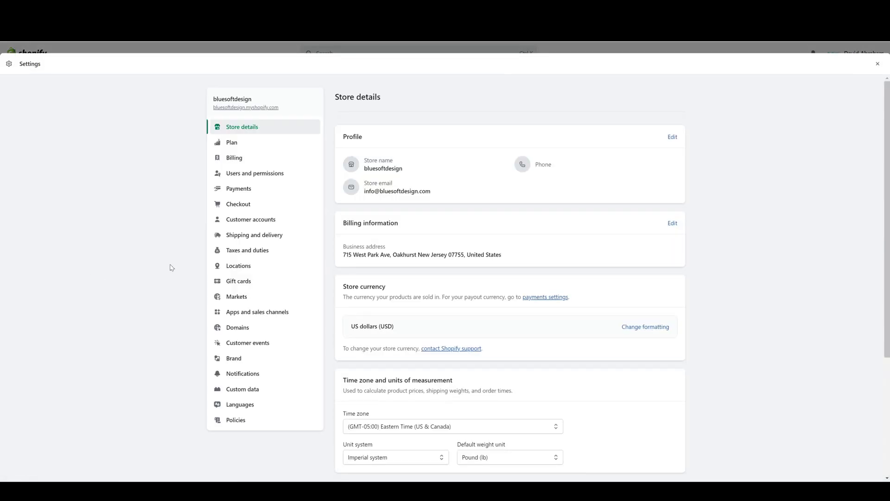
- Go to Users and permissions to view the store owner and staff accounts
left_click(253, 180)
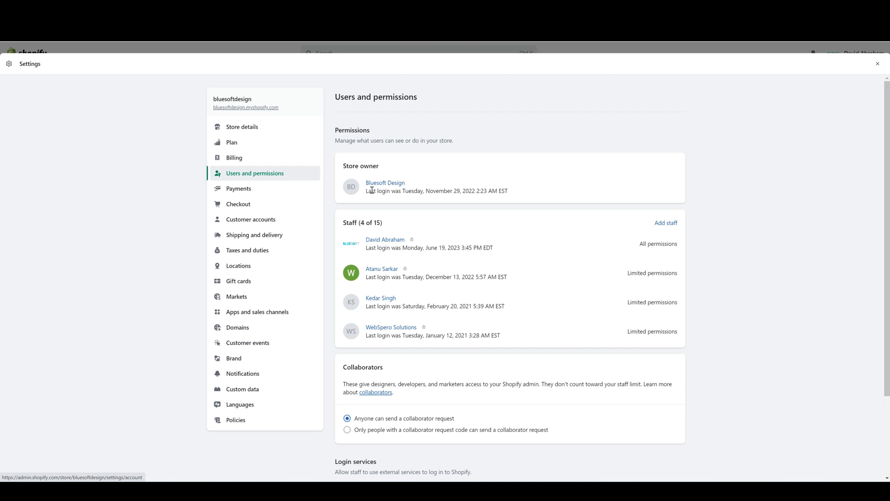
left_click_drag(369, 190, 509, 191)
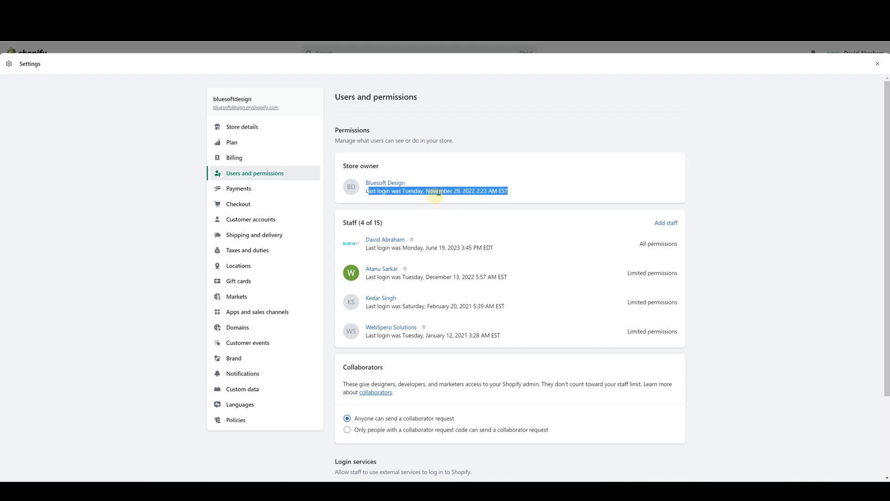
left_click(422, 191)
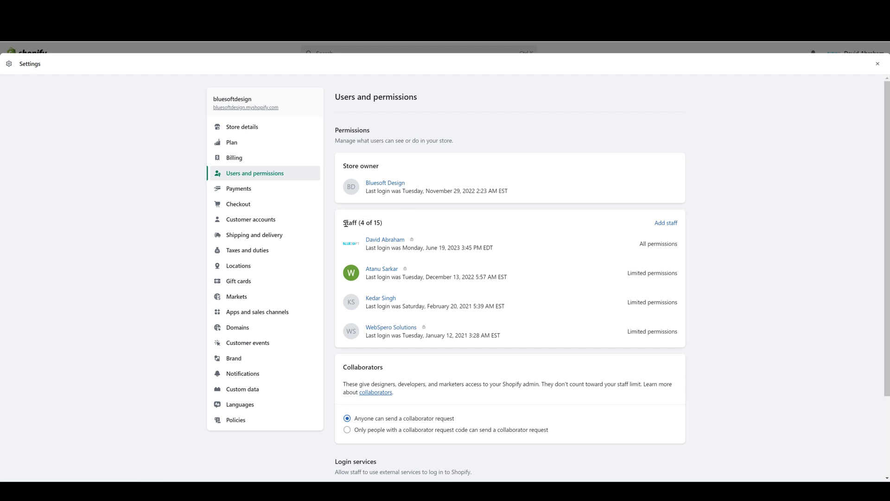
left_click_drag(343, 223, 384, 228)
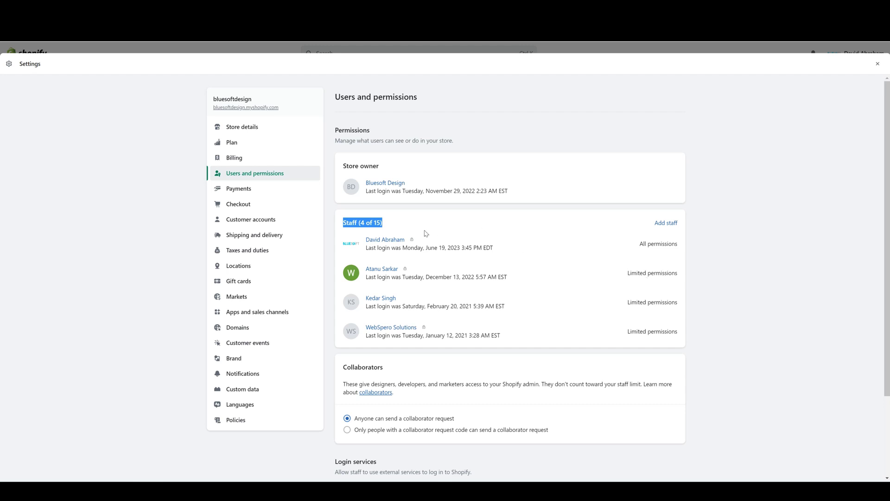
- Open the third staff member's account and click into the optional Bio field
left_click(389, 300)
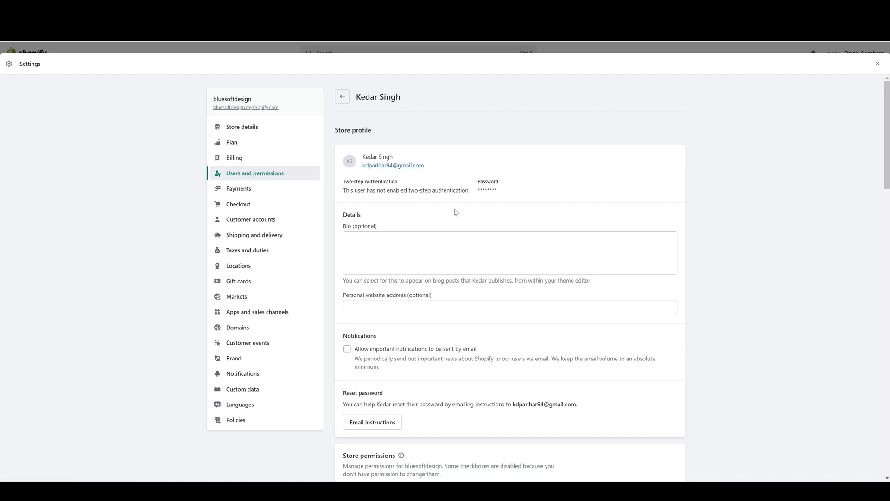
scroll(459, 207, "down", 1)
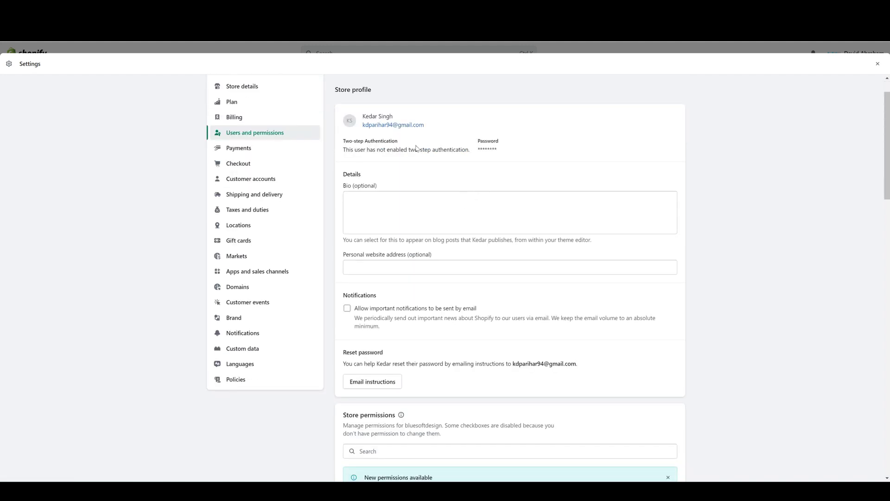
scroll(509, 171, "down", 2)
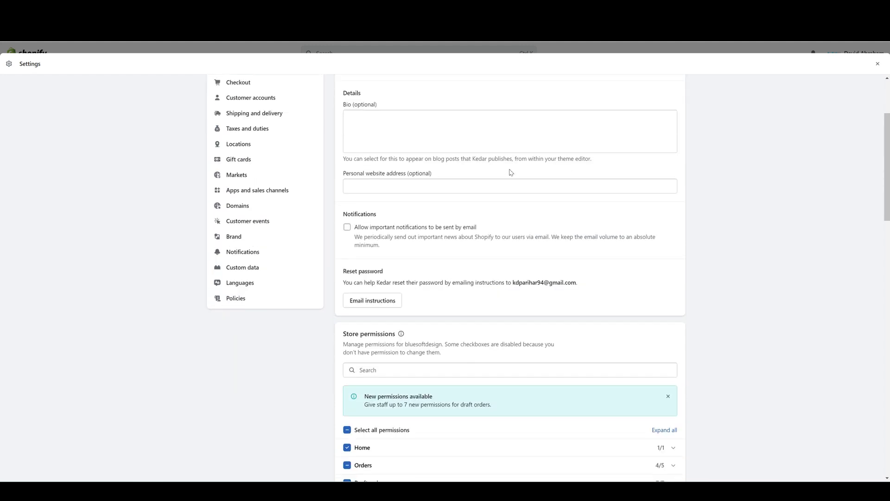
left_click(433, 135)
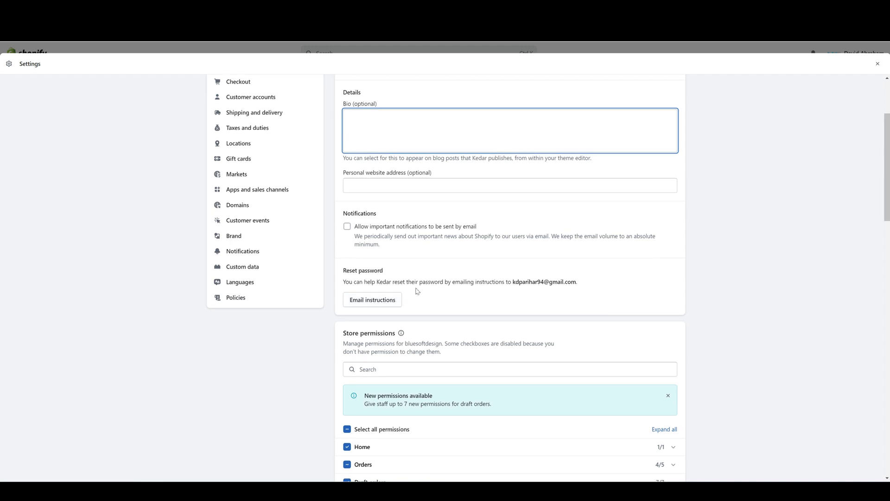
scroll(404, 306, "down", 2)
- Toggle Select all store permissions off and back on, expanding User management sub-permissions
scroll(411, 257, "down", 1)
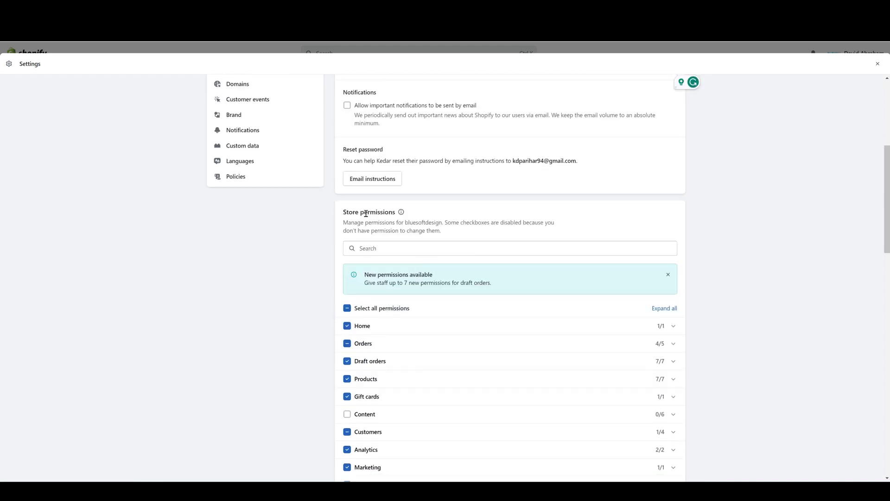
left_click_drag(355, 213, 410, 219)
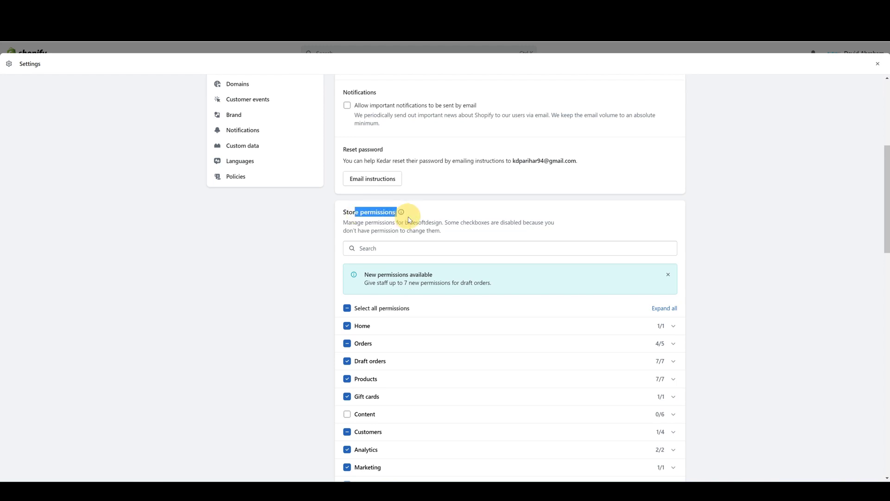
scroll(409, 219, "down", 3)
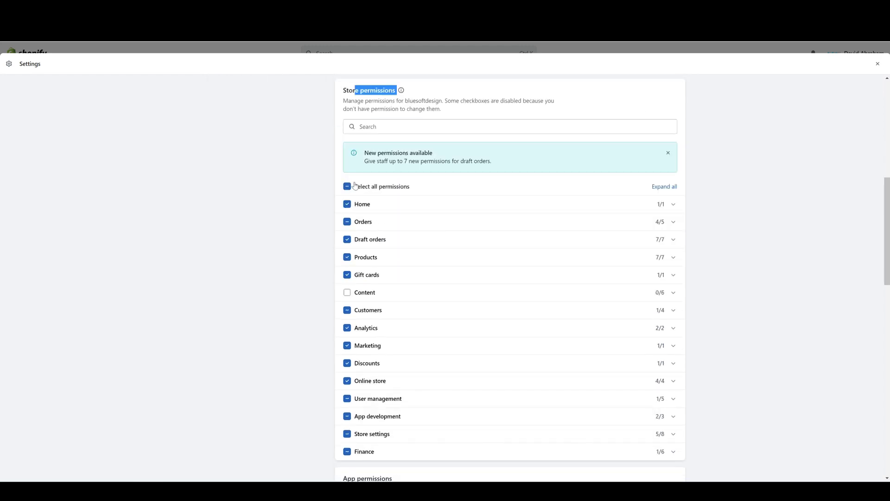
left_click(352, 186)
left_click(348, 186)
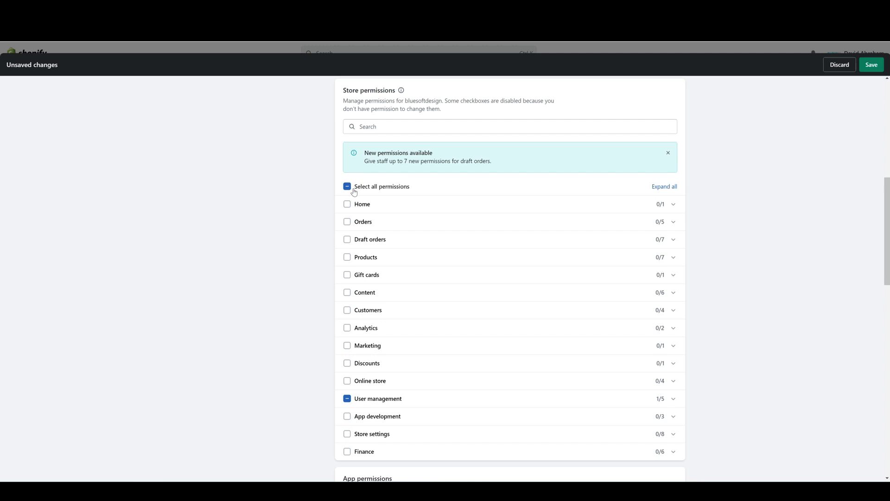
left_click(348, 396)
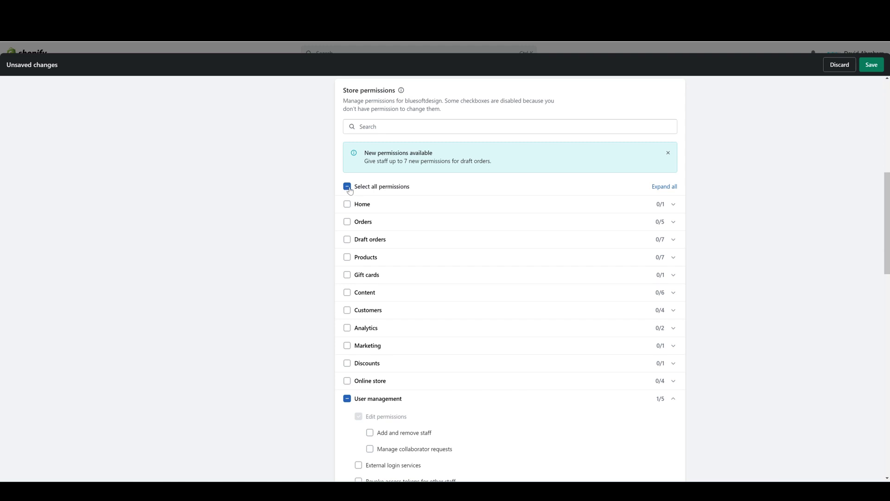
left_click(348, 187)
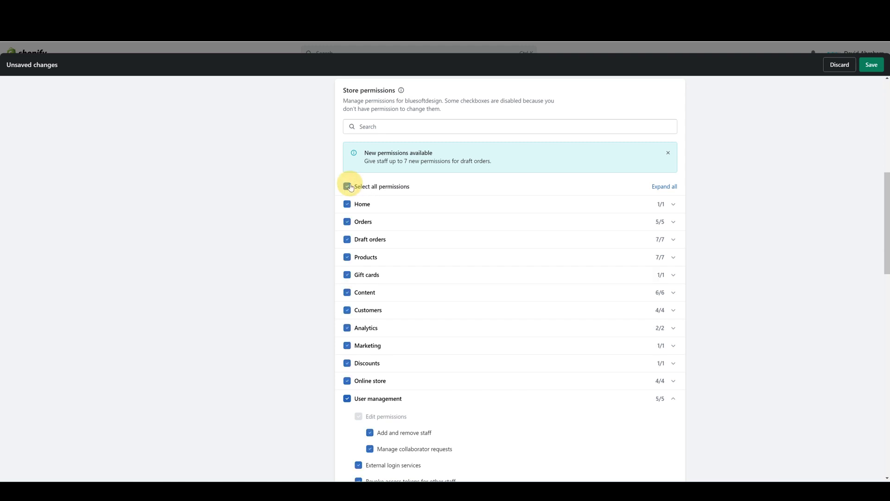
- Tick Approve app charges under App permissions for the staff member
scroll(390, 214, "down", 7)
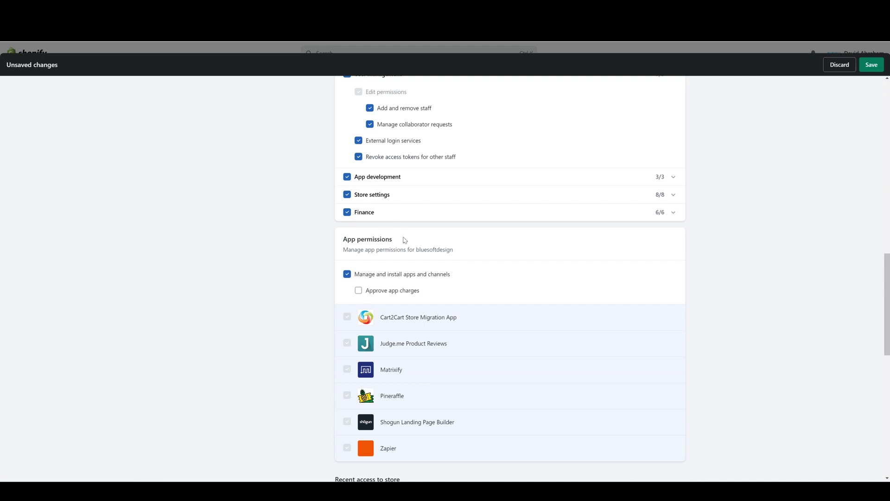
left_click(360, 291)
scroll(360, 293, "down", 5)
scroll(366, 264, "up", 15)
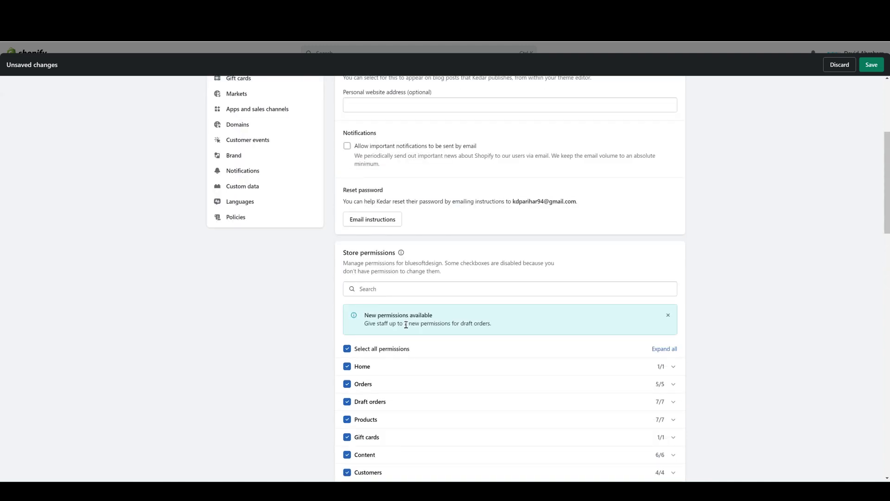
left_click(351, 349)
scroll(359, 355, "down", 2)
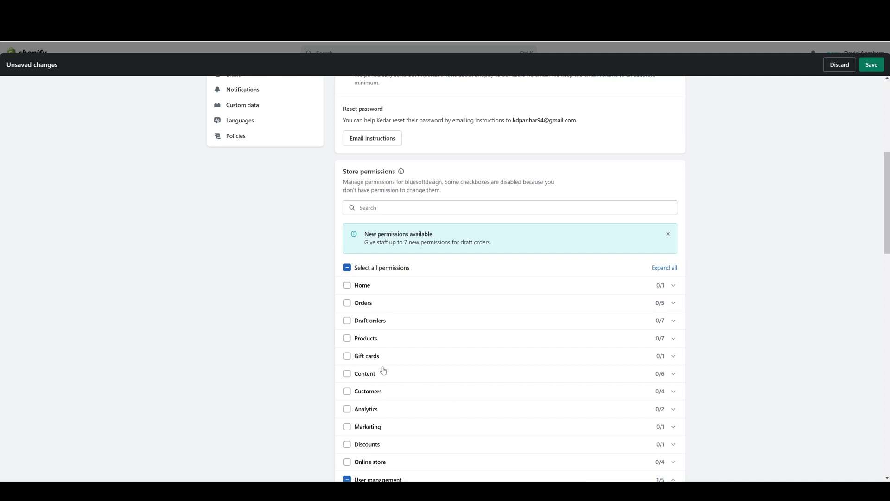
left_click(347, 338)
scroll(366, 395, "down", 1)
scroll(367, 395, "down", 3)
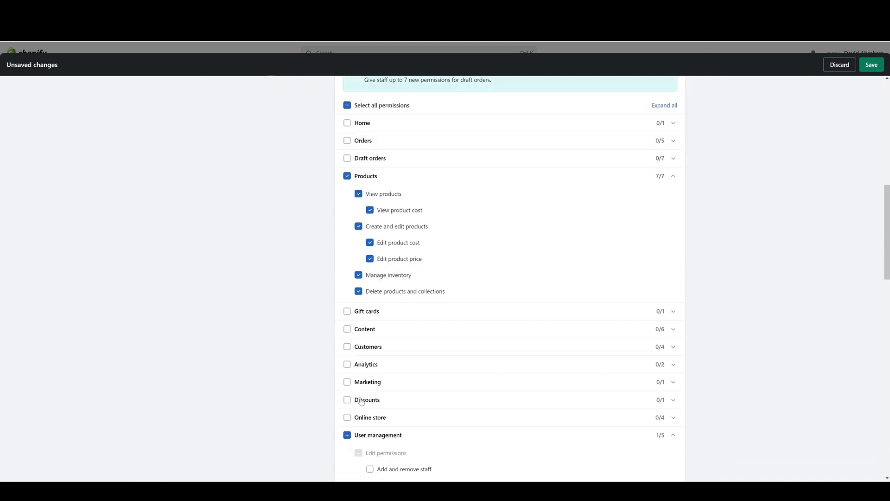
left_click(347, 347)
left_click(348, 329)
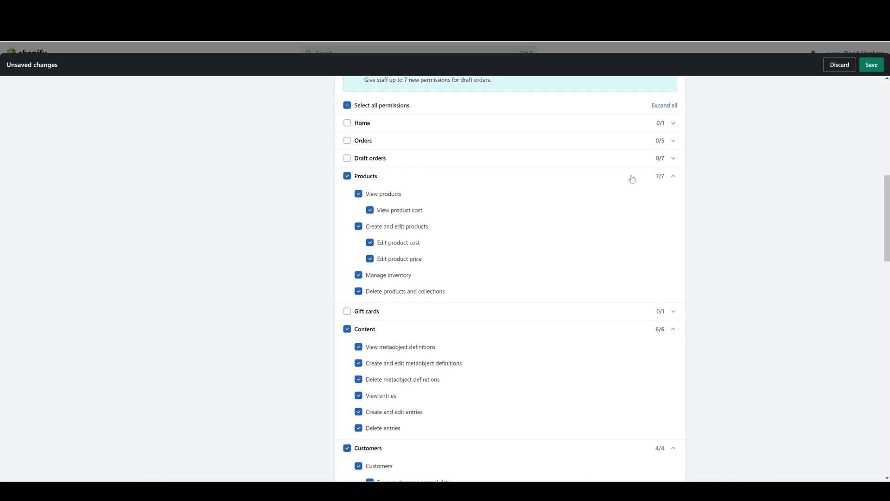
left_click(347, 177)
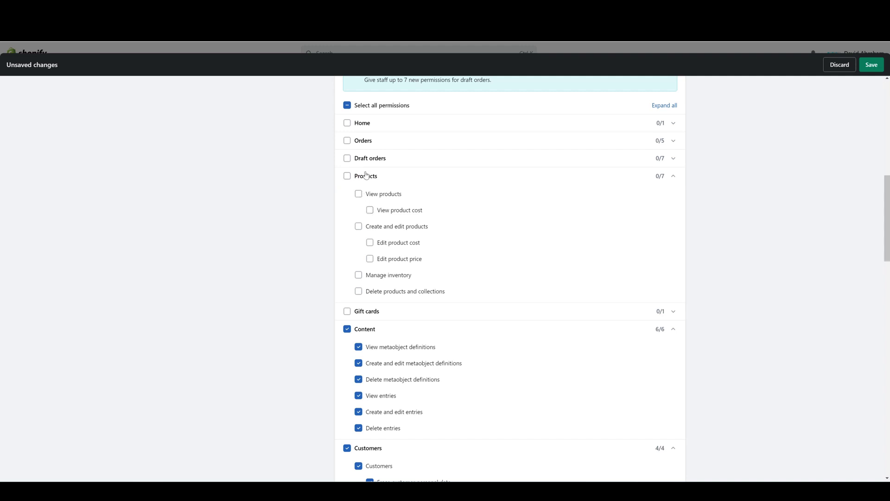
left_click(360, 195)
left_click(361, 228)
left_click(671, 183)
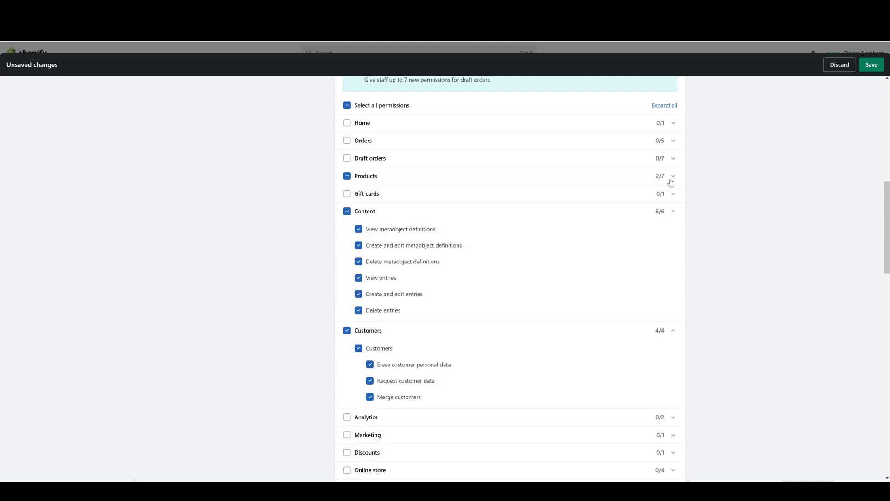
left_click(672, 212)
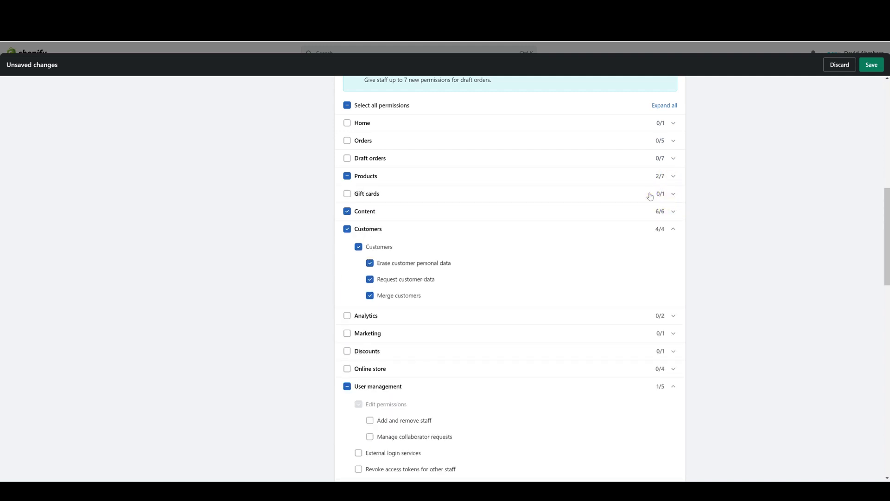
scroll(628, 201, "down", 10)
scroll(618, 205, "up", 15)
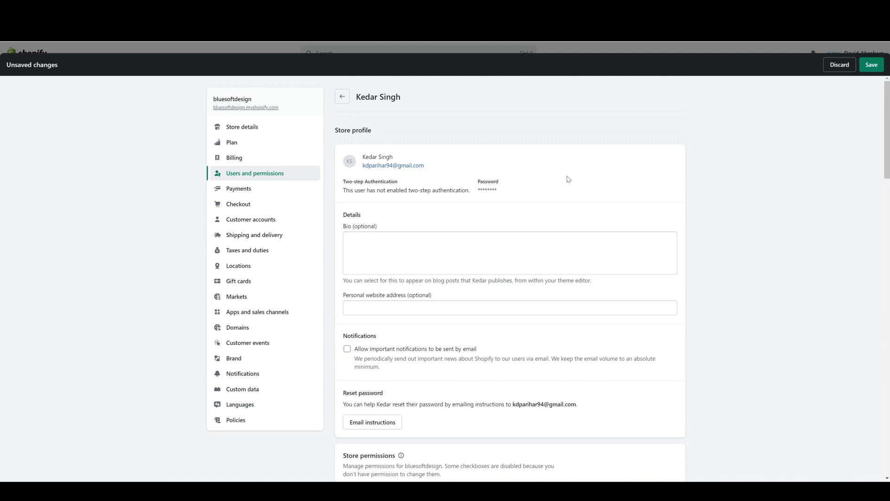
scroll(534, 204, "down", 8)
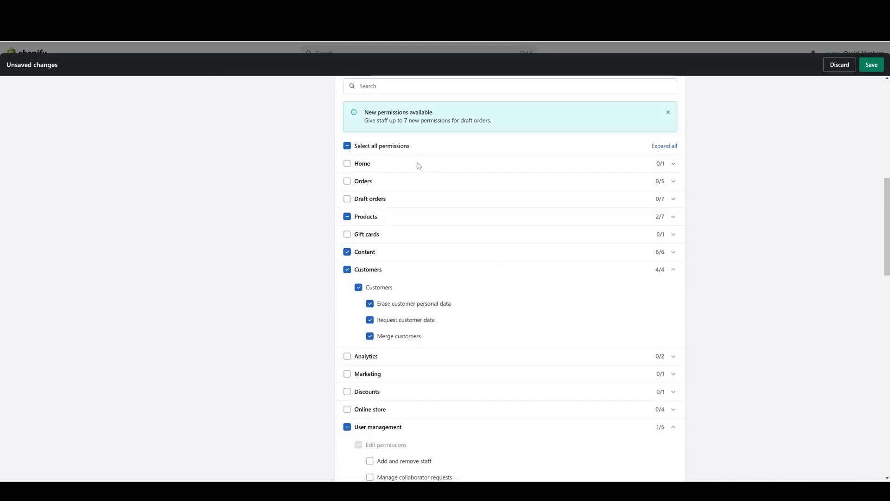
scroll(417, 167, "down", 12)
scroll(418, 201, "up", 3)
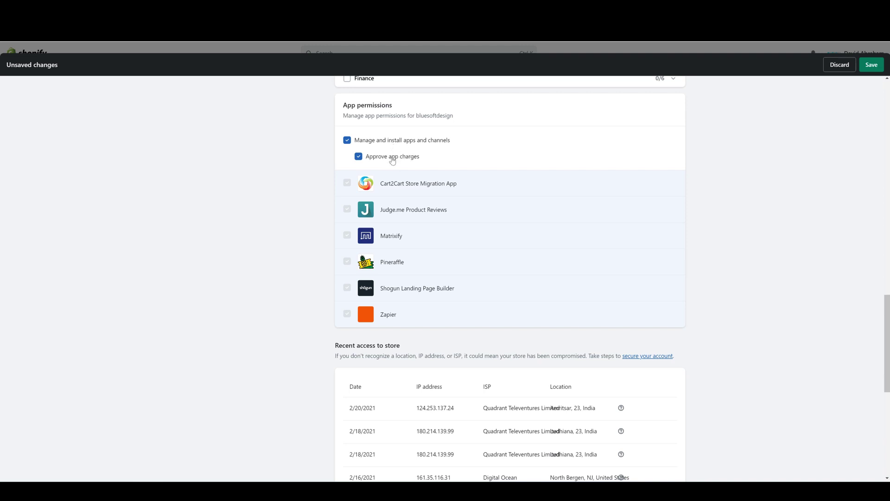
scroll(426, 155, "down", 1)
scroll(428, 155, "down", 3)
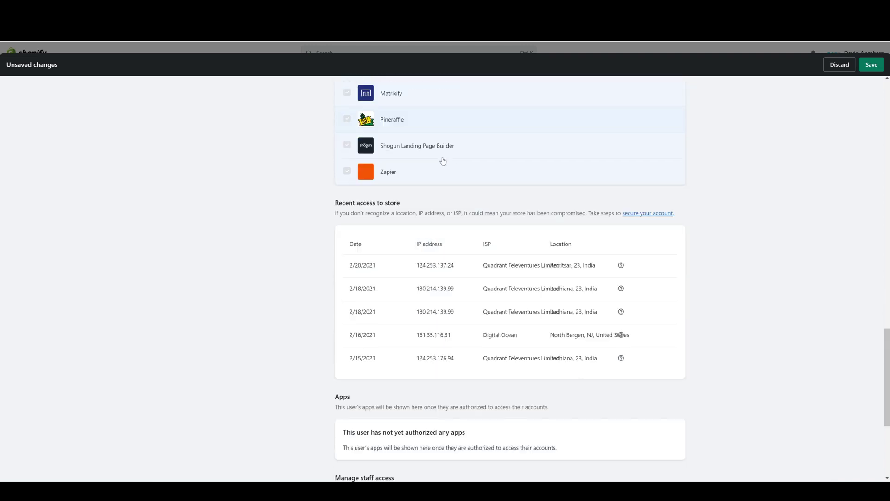
scroll(399, 179, "down", 1)
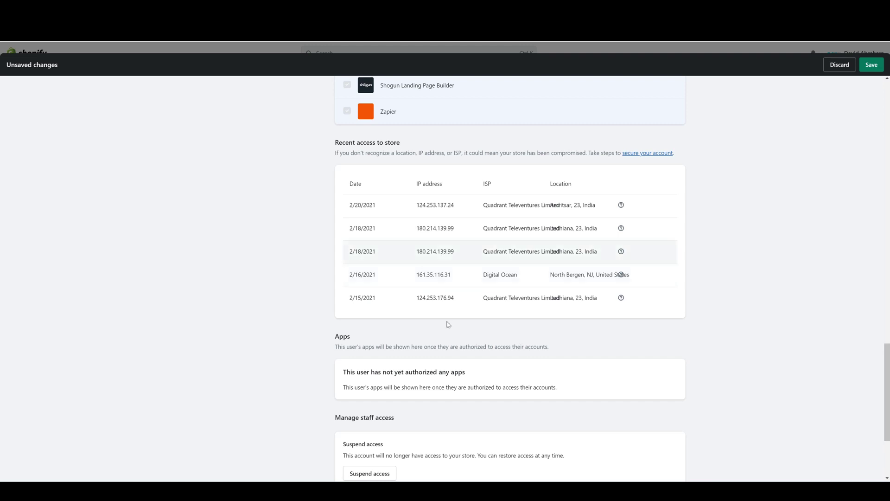
double_click(488, 184)
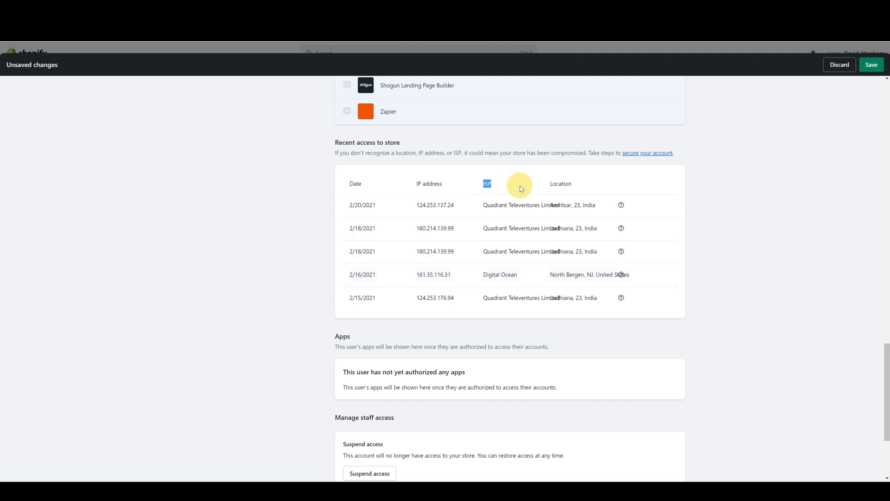
left_click(551, 185)
scroll(443, 242, "down", 3)
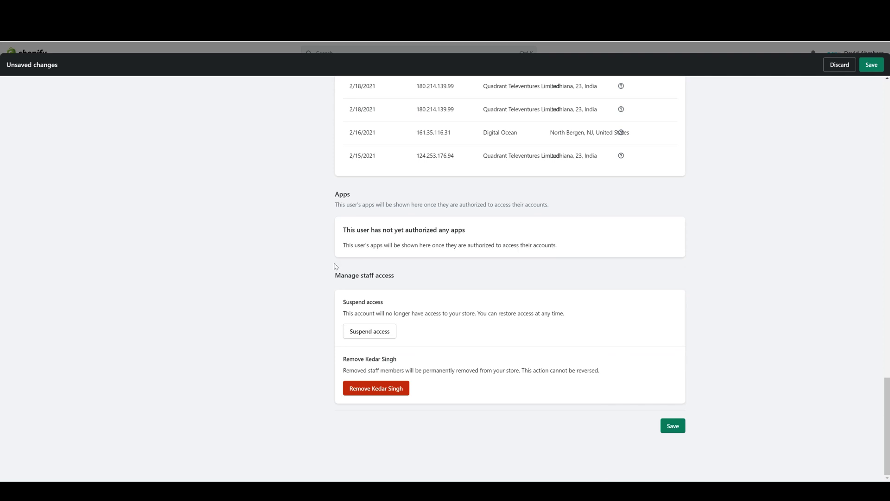
left_click_drag(331, 276, 394, 283)
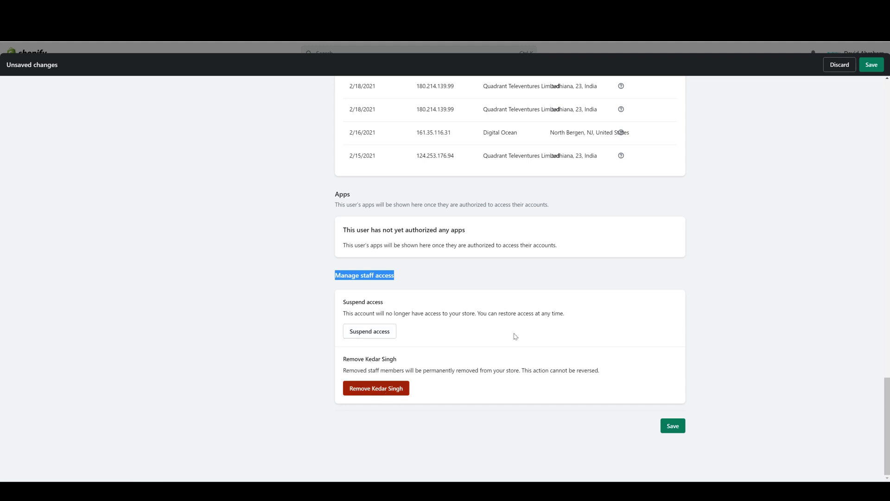
- Discard the staff member's unsaved changes and return to Settings > Users and permissions
left_click(832, 67)
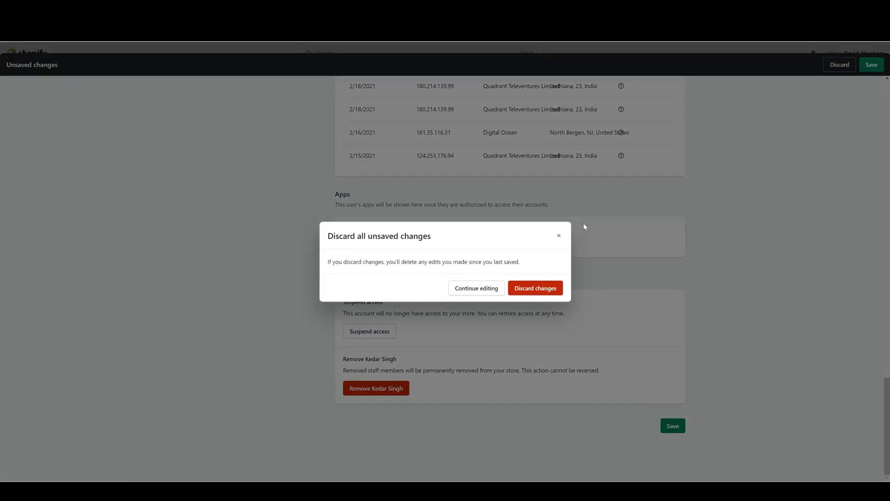
left_click(533, 288)
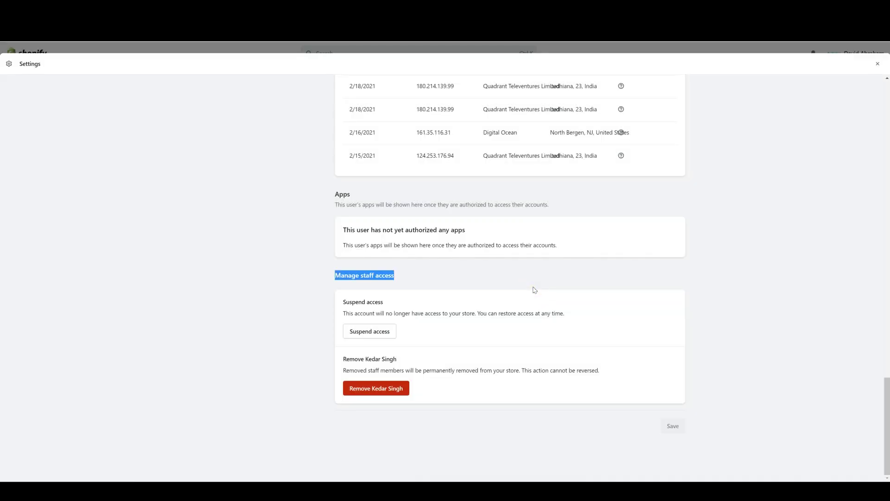
left_click(877, 64)
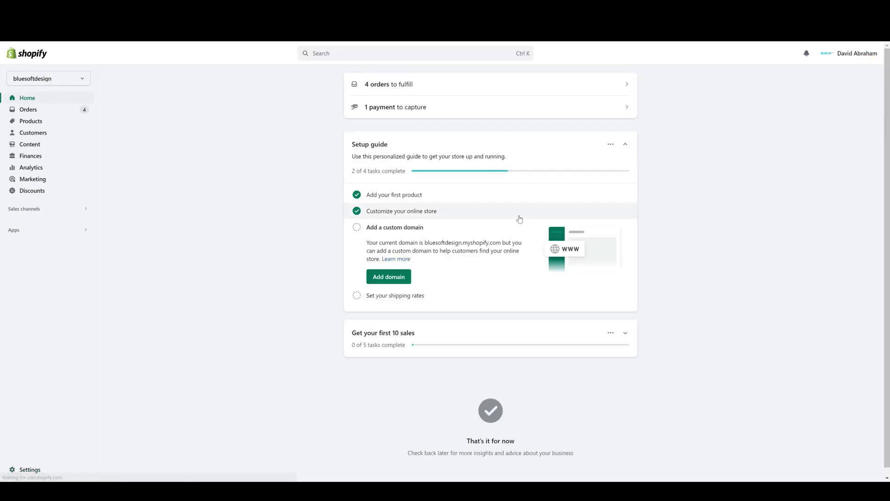
left_click(29, 469)
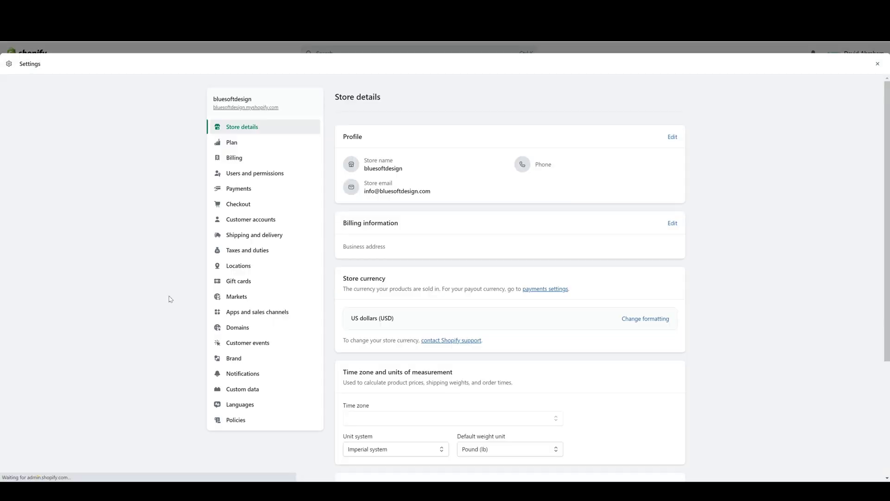
left_click(266, 178)
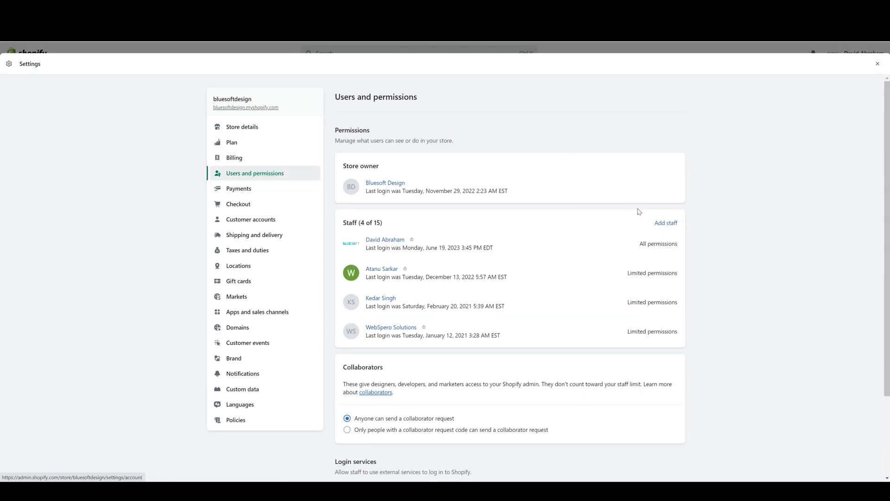
- Try the Add staff form, ticking Select all permissions, then leave without sending an invite
left_click(663, 224)
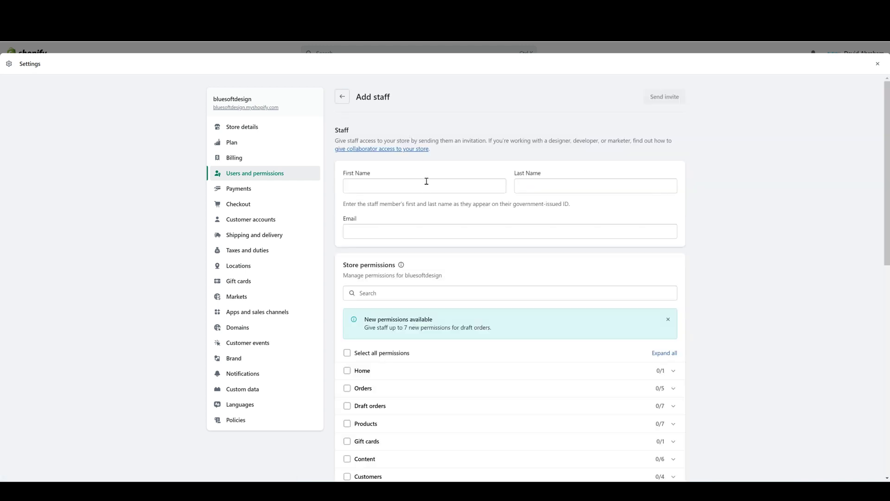
left_click(424, 184)
left_click(542, 200)
left_click(491, 228)
scroll(493, 209, "down", 3)
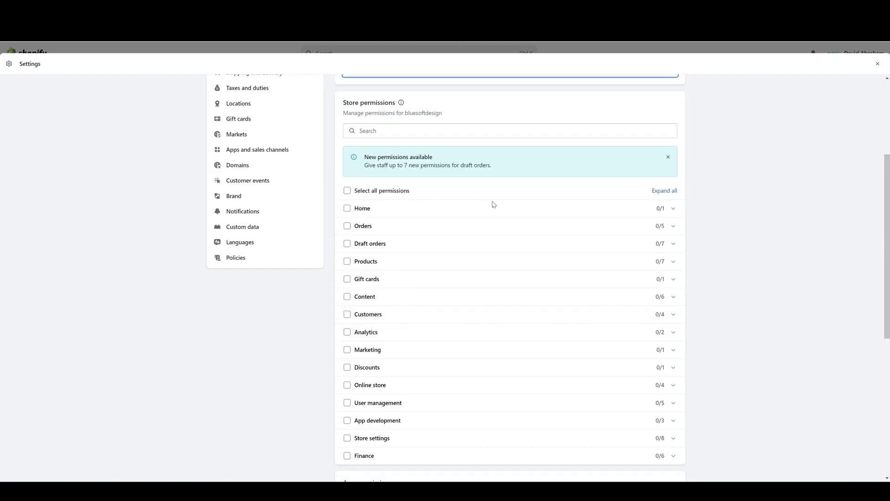
left_click(374, 190)
scroll(434, 285, "down", 5)
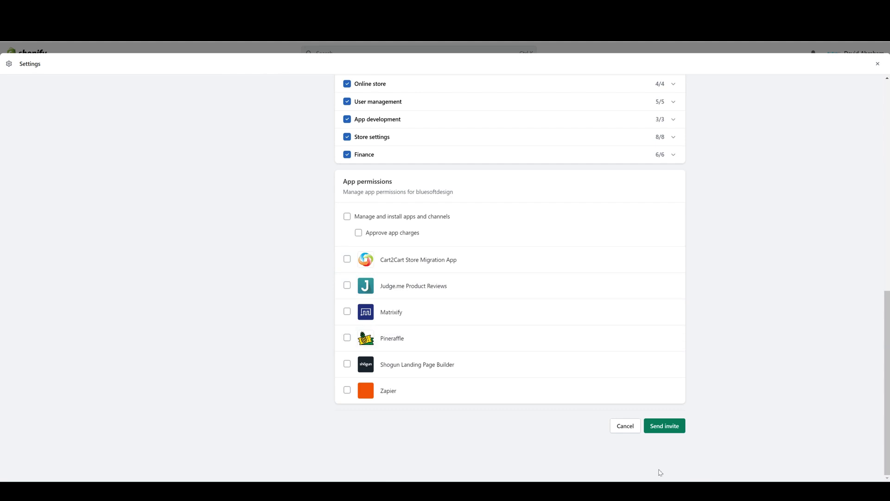
scroll(693, 436, "up", 10)
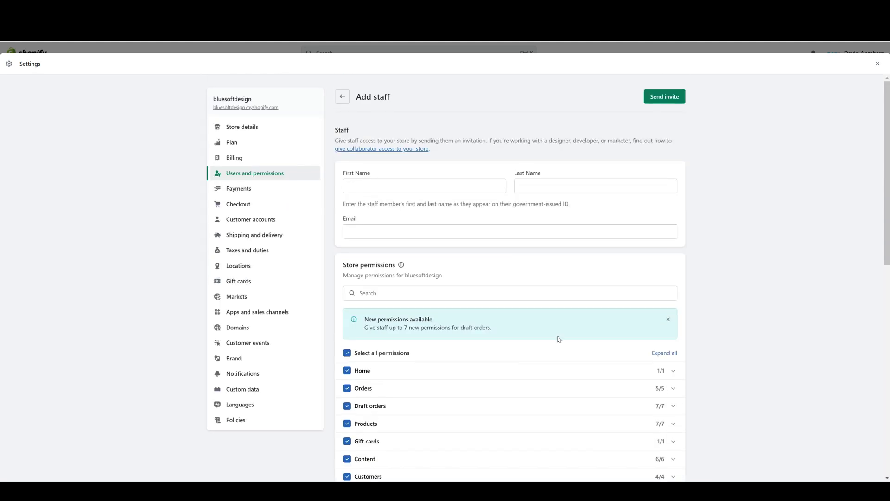
mouse_move(342, 96)
left_mouse_down()
mouse_move(349, 114)
mouse_move(342, 96)
left_mouse_up()
left_click(342, 96)
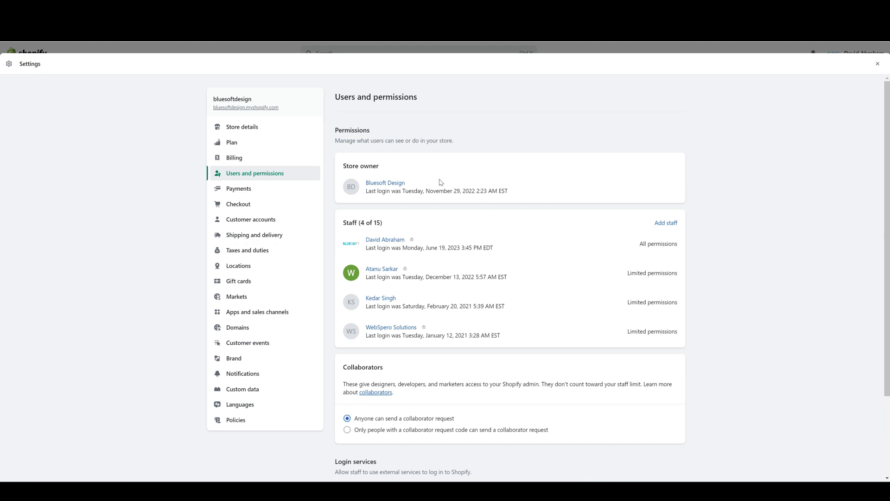
scroll(410, 281, "down", 3)
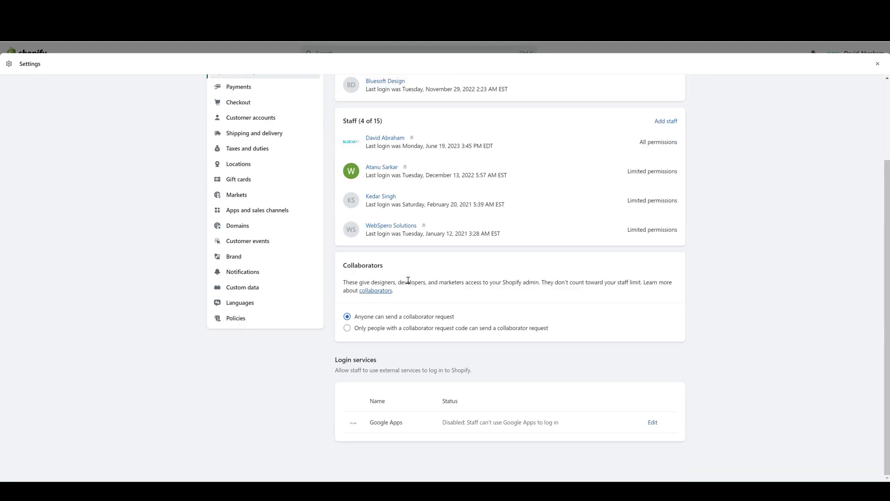
double_click(408, 280)
left_click(373, 265)
- Require a collaborator request code for collaborator requests and inspect the displayed code
left_click(385, 332)
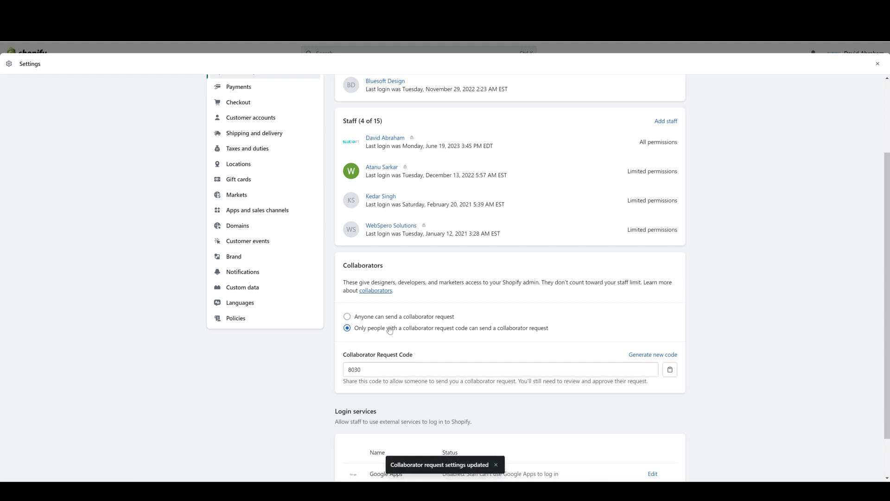
left_click(378, 369)
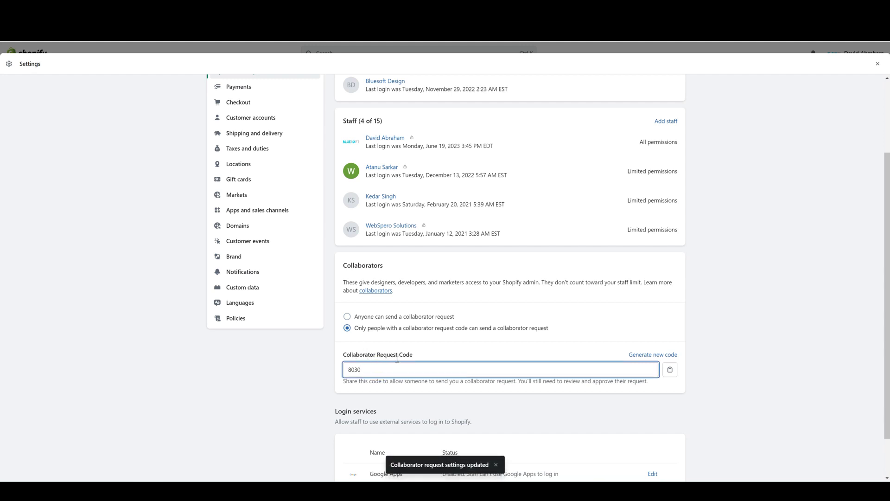
left_click_drag(364, 368, 337, 374)
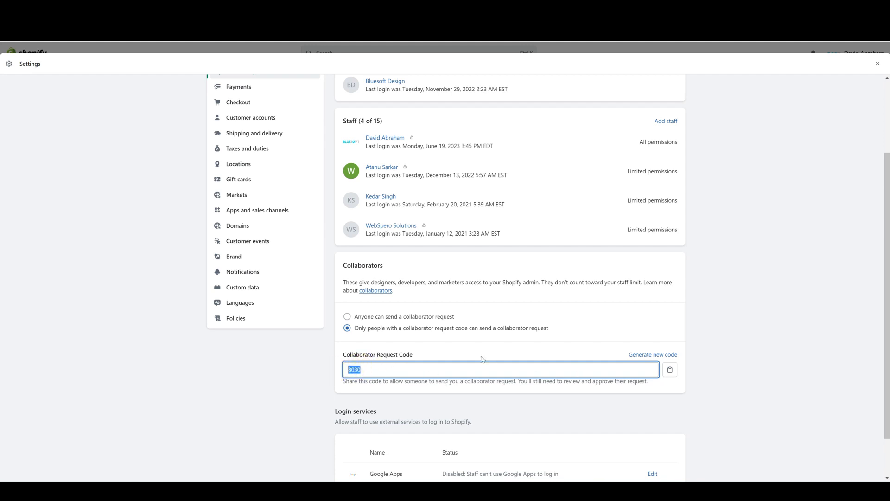
left_click(374, 370)
left_click_drag(368, 369, 348, 371)
left_click(355, 370)
- Review the Login services description below the Collaborators section
scroll(351, 371, "down", 2)
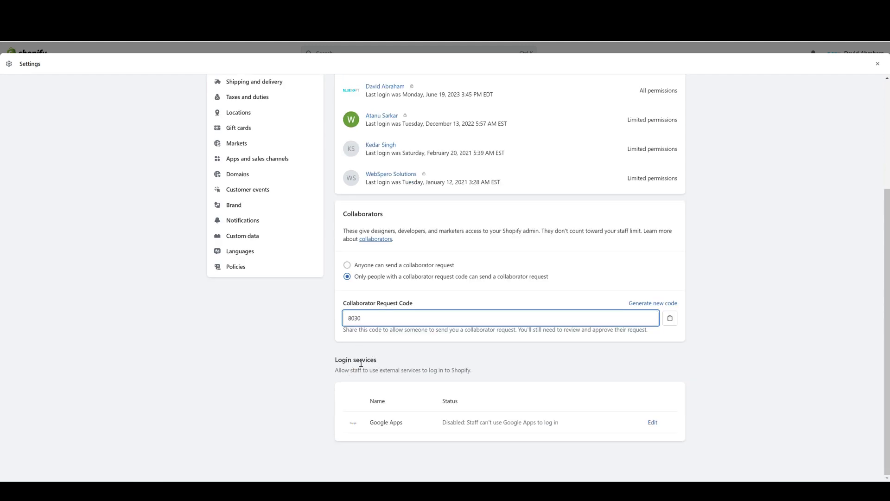
left_click_drag(340, 361, 460, 371)
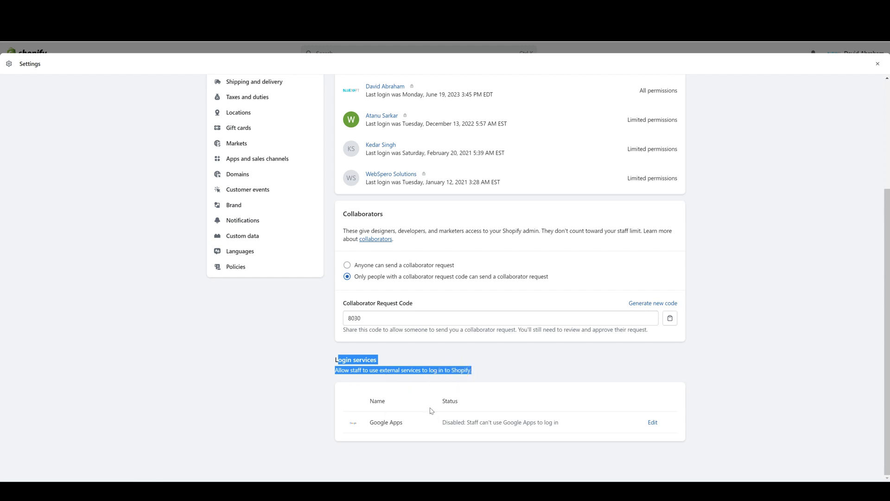
scroll(431, 410, "up", 2)
scroll(431, 410, "down", 2)
scroll(464, 419, "up", 4)
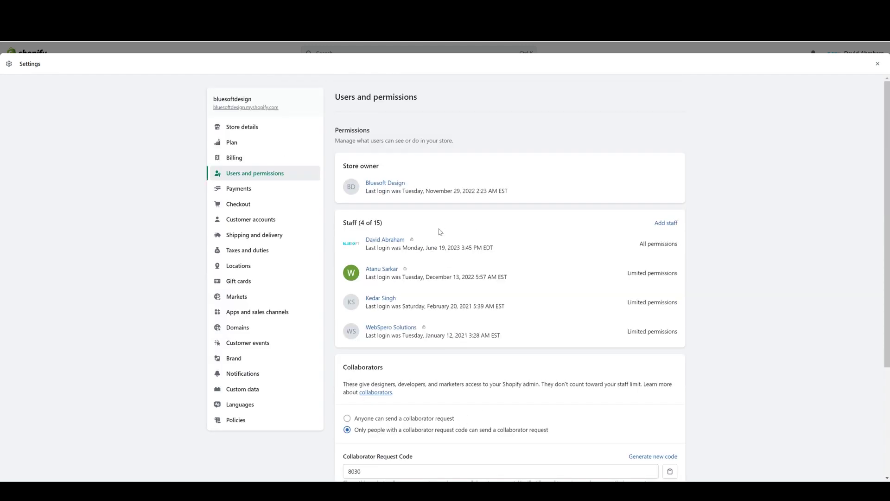